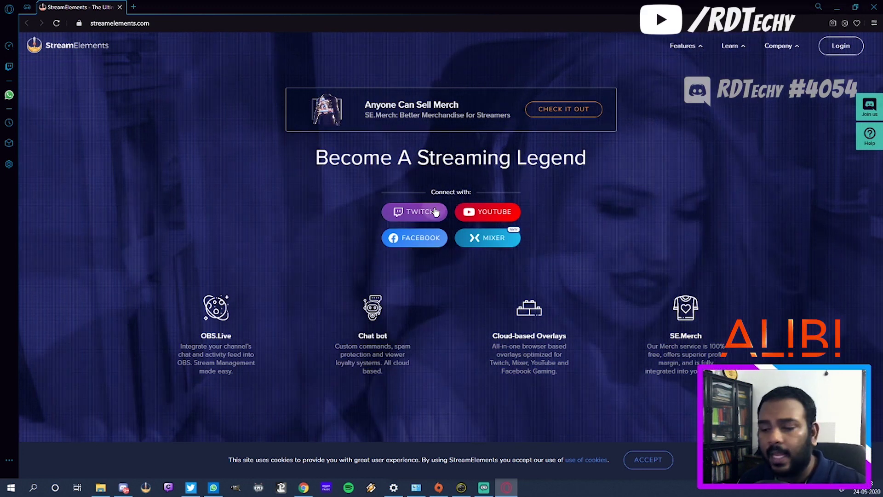
# - Sign in with Twitch and go to My overlays to list GAME and BRB
pyautogui.click(435, 212)
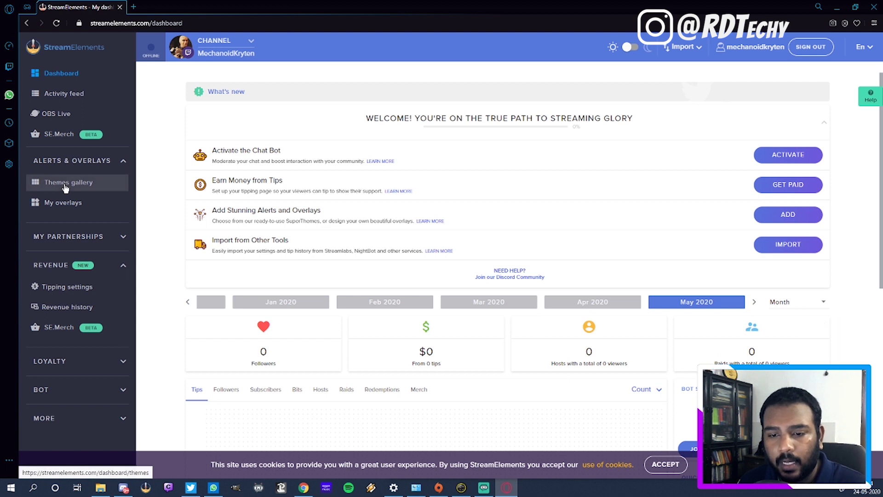
pyautogui.click(59, 206)
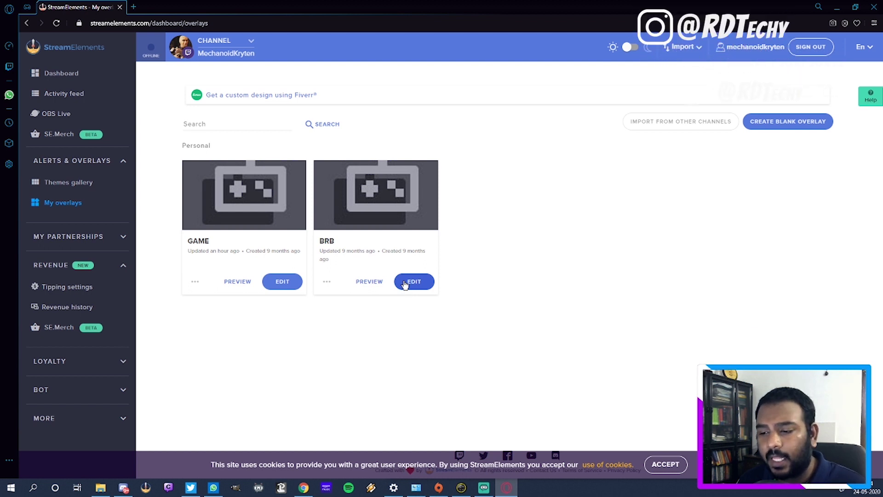
# - Open the BRB overlay in the editor and show the Alerts widget options
pyautogui.click(404, 282)
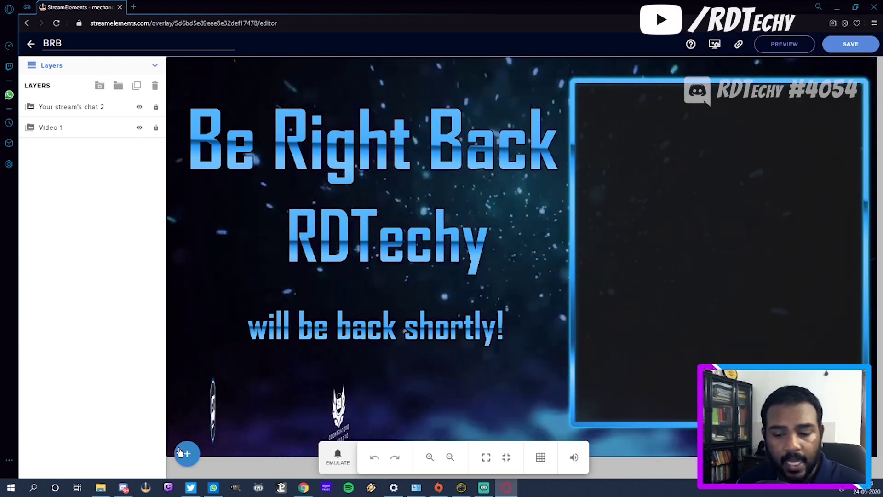
pyautogui.click(182, 452)
pyautogui.moveTo(233, 248)
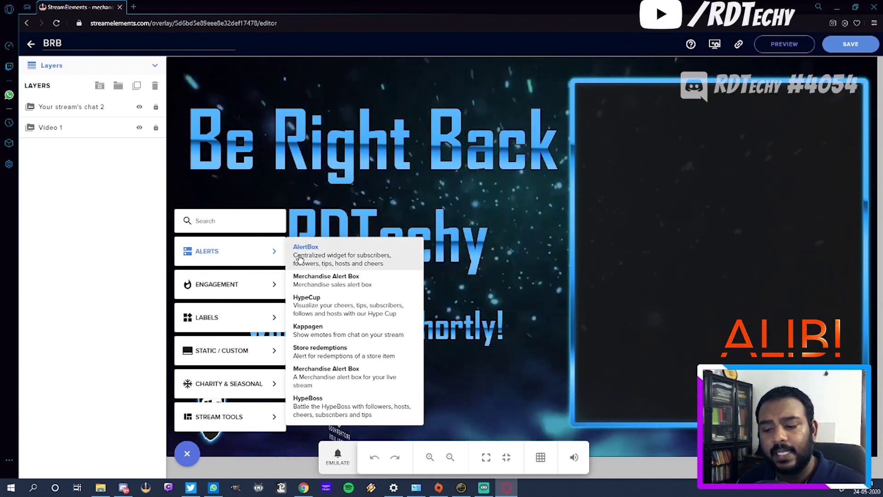
# - Add an AlertBox widget, drag it right on the canvas, and show its position and size settings
pyautogui.click(299, 259)
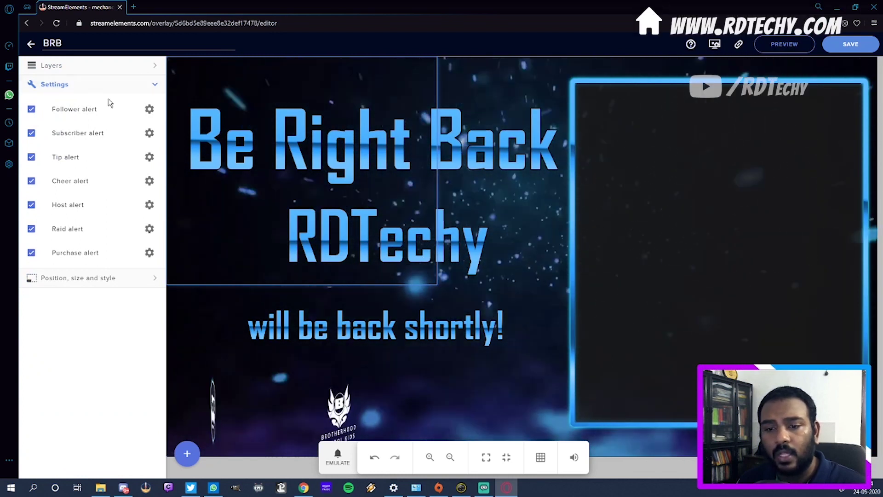
pyautogui.moveTo(497, 178); pyautogui.dragTo(552, 182)
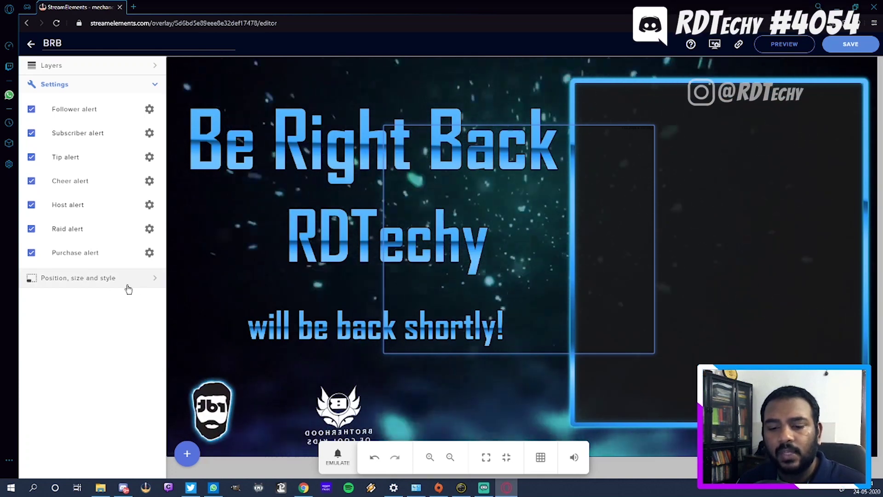
pyautogui.click(154, 281)
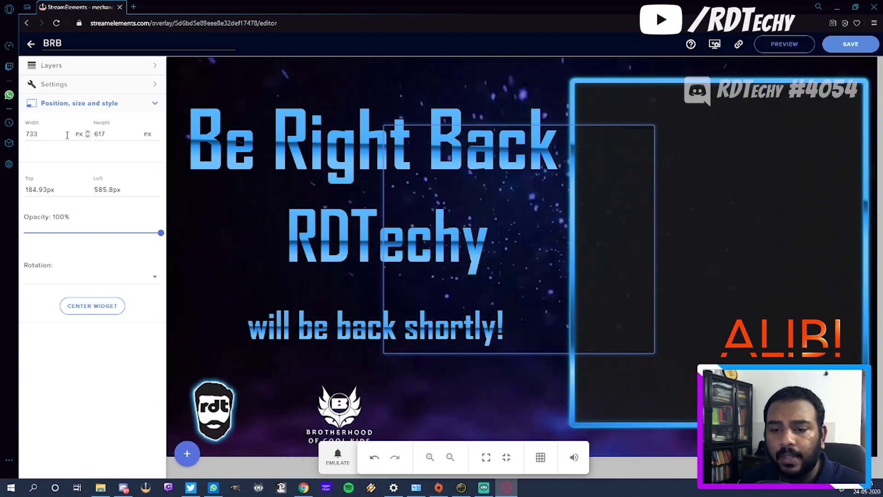
# - Resize the AlertBox to 1920 × 1080 px and center it at 0 px top and left
pyautogui.doubleClick(67, 135)
pyautogui.write('1920')
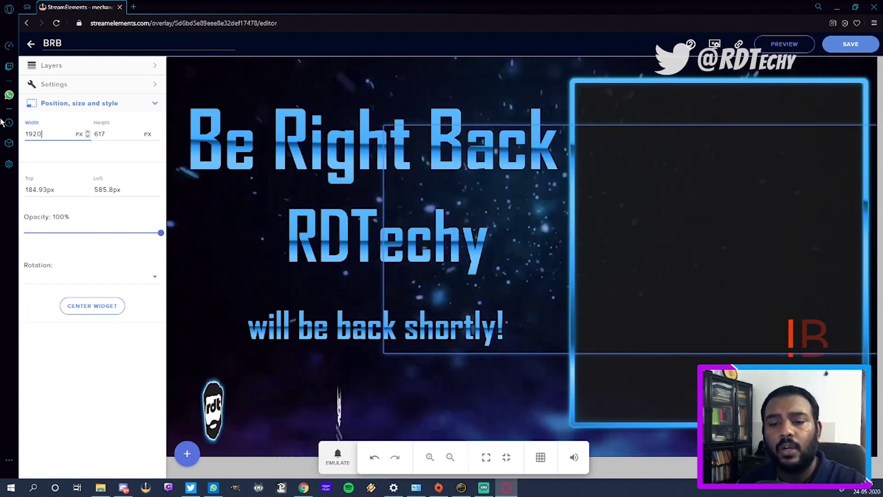
pyautogui.press('Tab')
pyautogui.write('1')
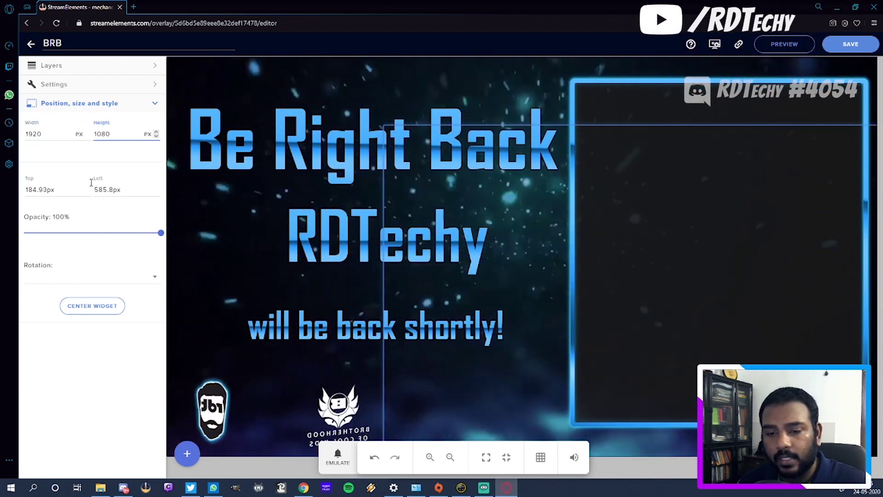
pyautogui.click(66, 306)
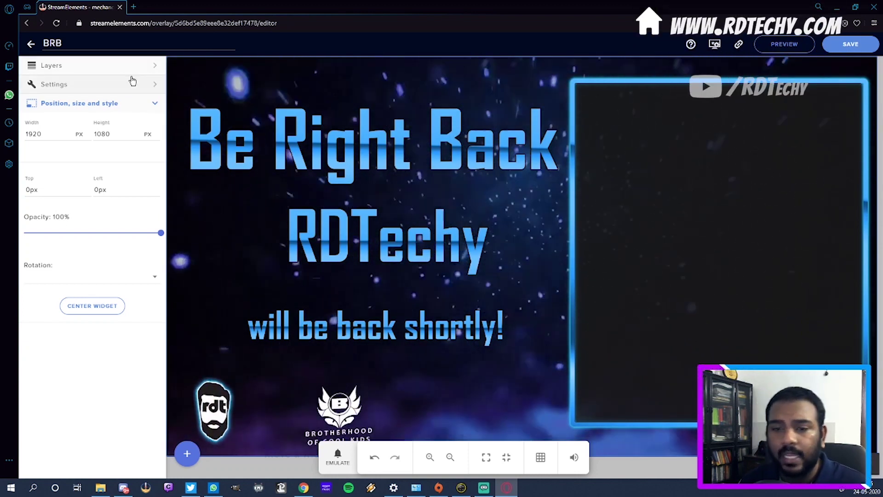
pyautogui.click(133, 84)
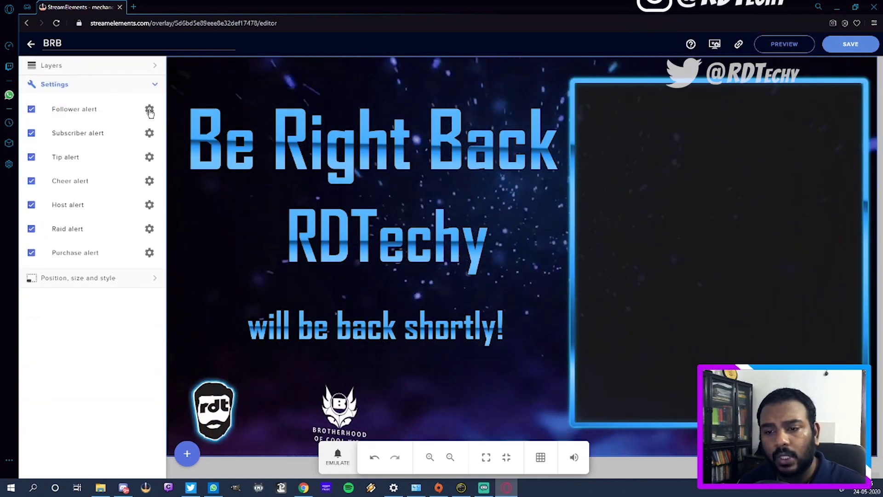
# - Open the Follower alert's advanced settings and emulate a test Follower event
pyautogui.click(147, 109)
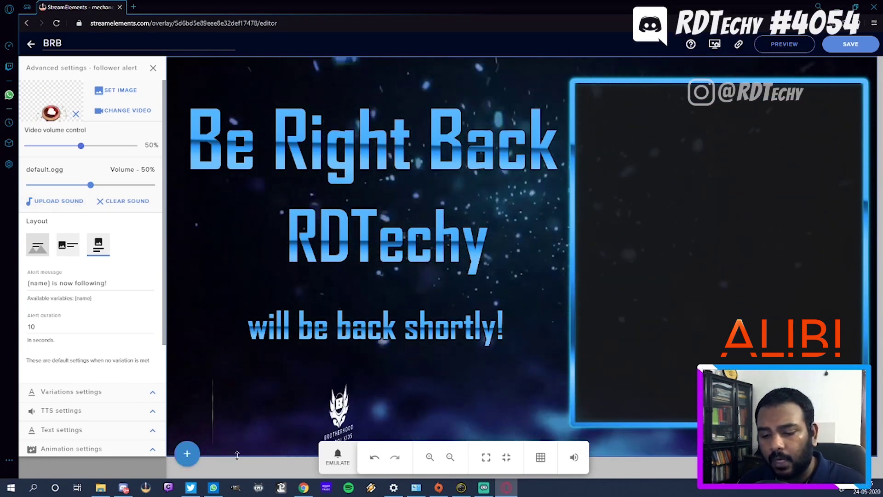
pyautogui.click(340, 463)
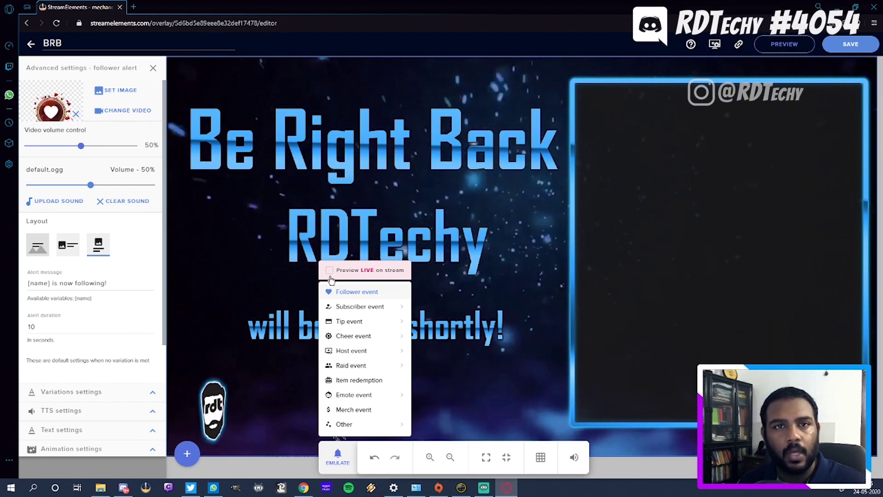
pyautogui.doubleClick(360, 292)
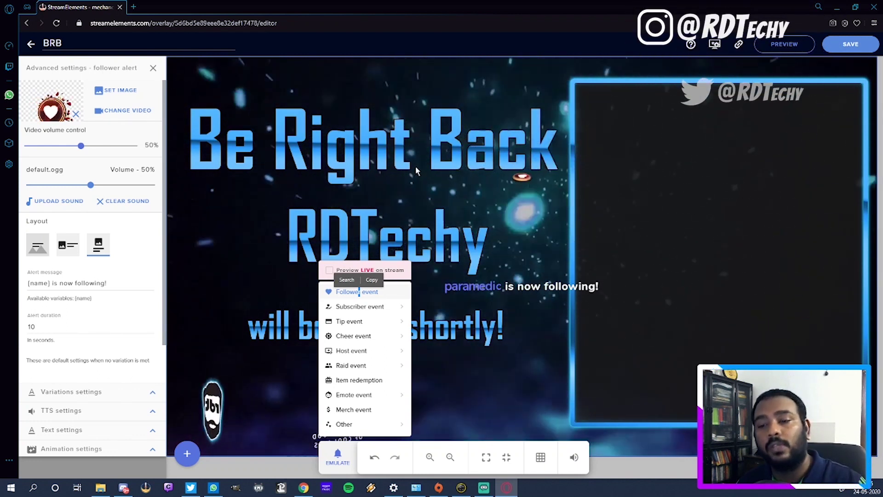
pyautogui.click(416, 167)
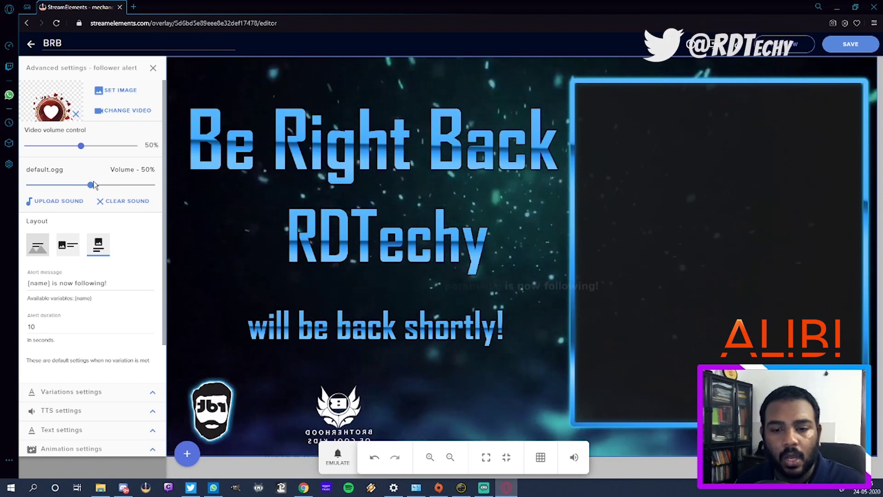
# - Replace the follower alert's default.ogg sound with Follow Alert.mp3 from the media library
pyautogui.click(70, 204)
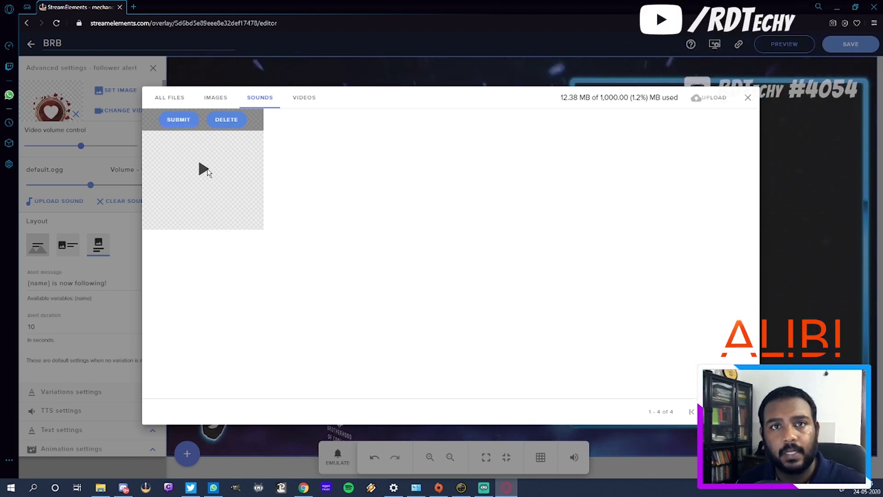
pyautogui.click(184, 121)
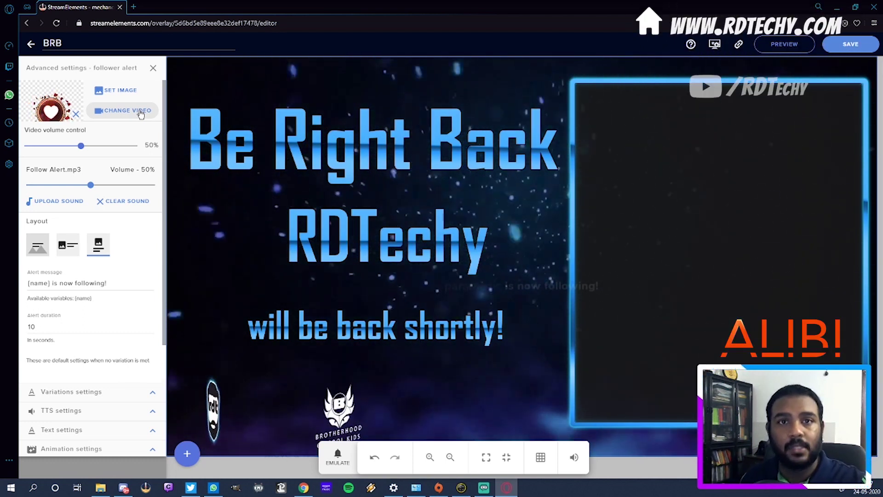
# - Set the follower alert's video to New Follower from the media library's Videos tab
pyautogui.click(115, 117)
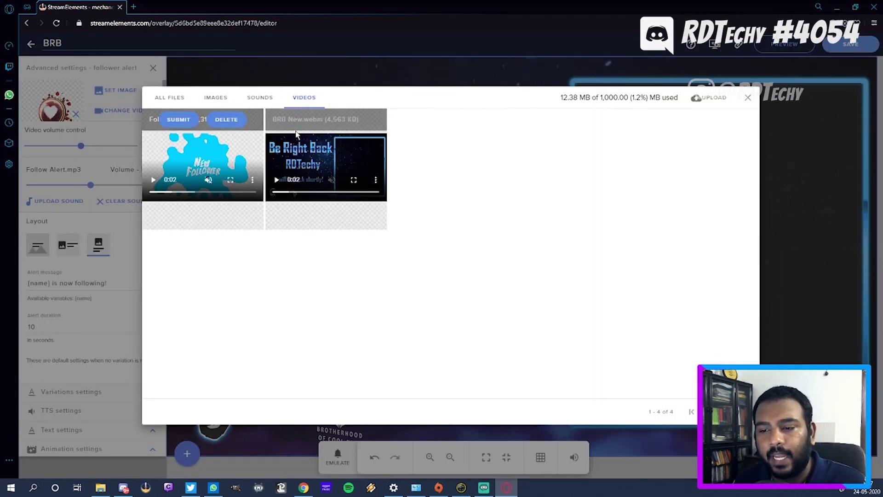
pyautogui.click(179, 119)
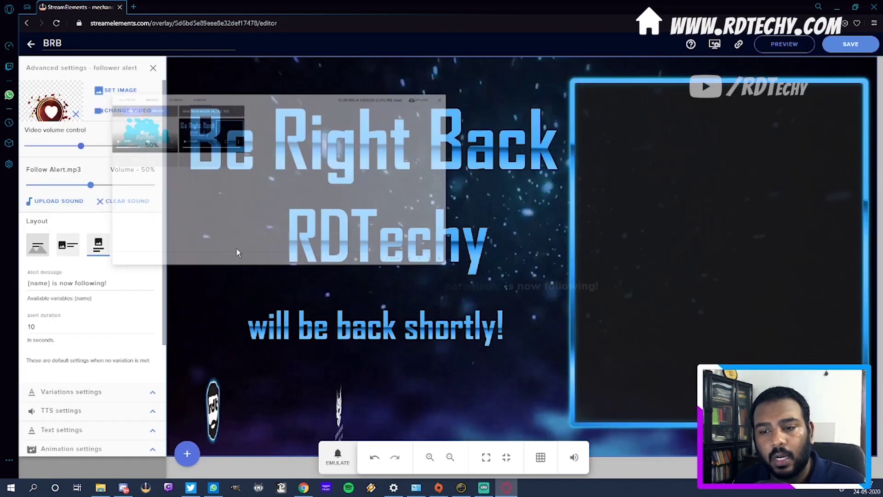
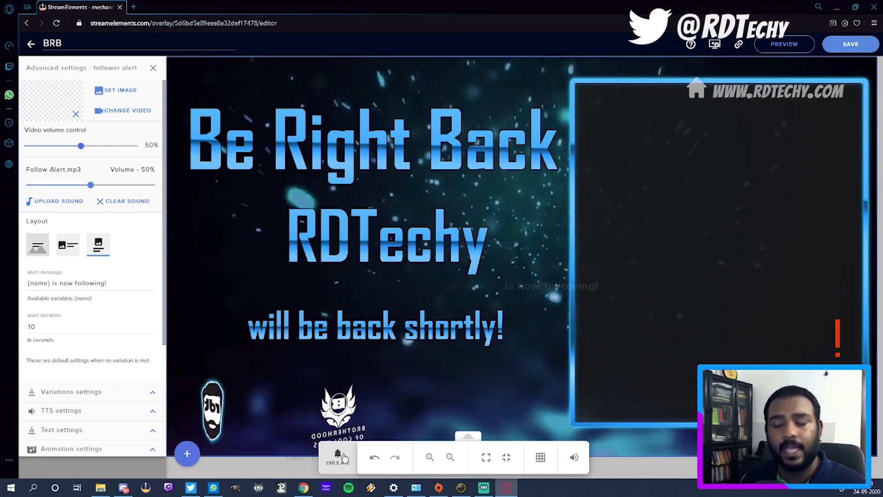
# - Clear the follower alert's sound and switch custom CSS on, then back off
pyautogui.click(123, 200)
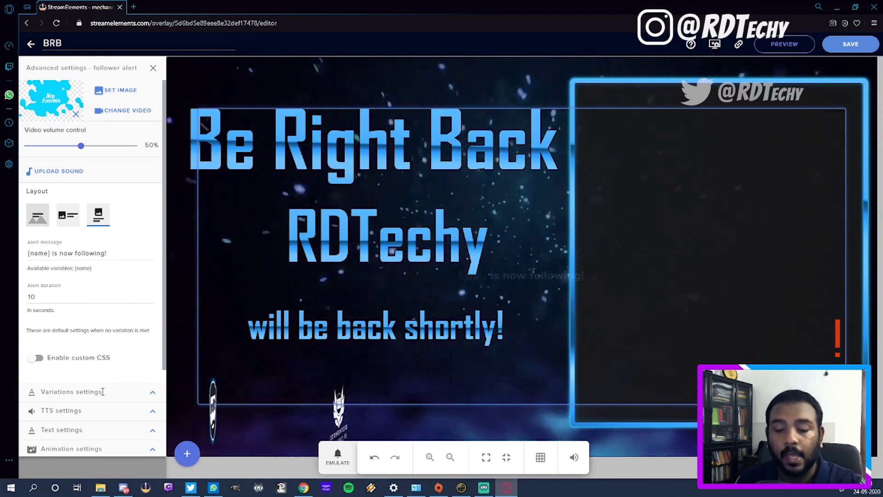
pyautogui.click(64, 357)
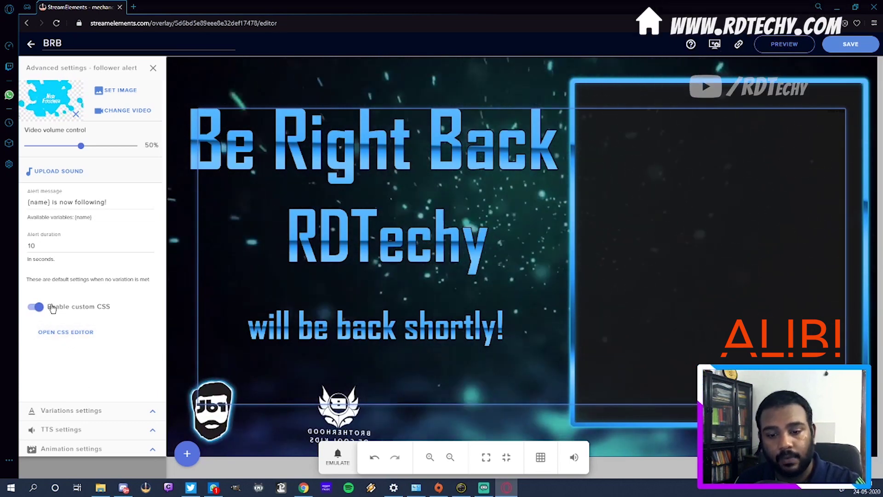
pyautogui.click(52, 307)
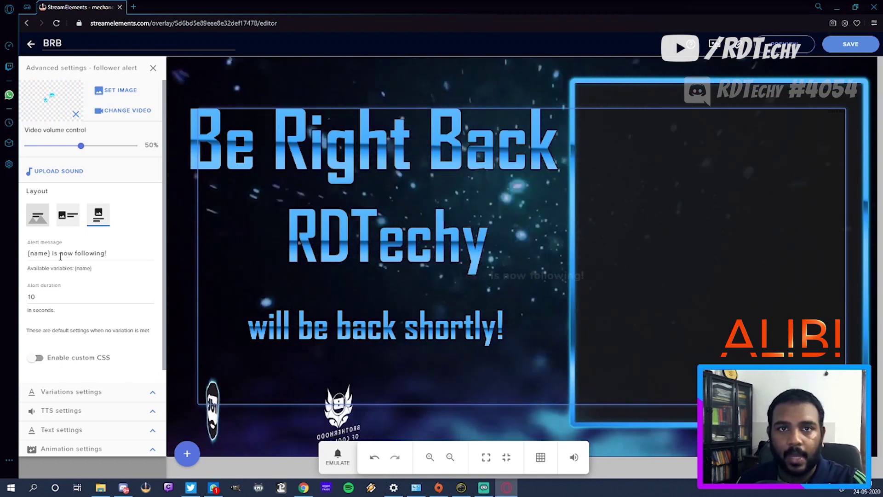
# - Keep Brian as the text-to-speech voice, then close the TTS and advanced settings panels
pyautogui.scroll(-1, 103, 327)
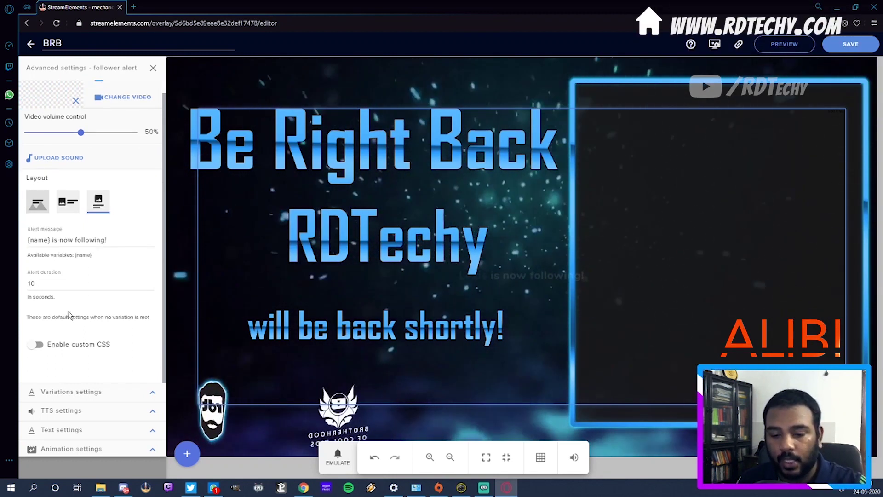
pyautogui.click(125, 416)
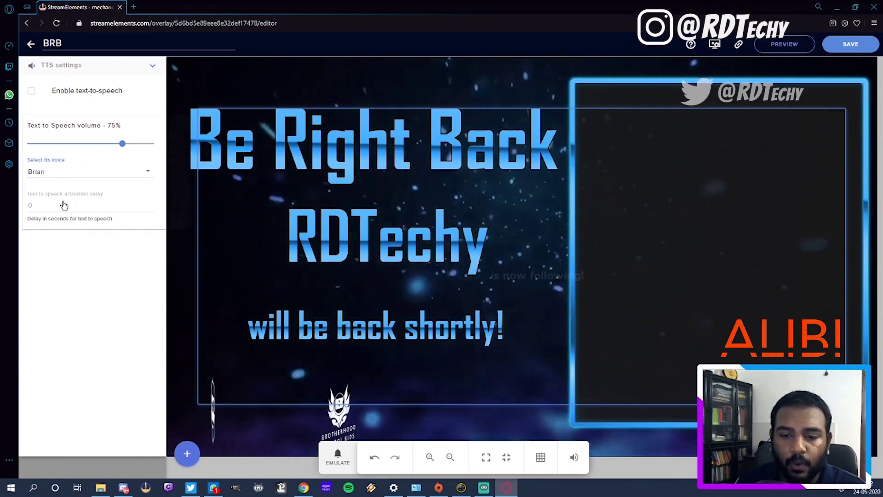
pyautogui.click(92, 168)
pyautogui.click(111, 173)
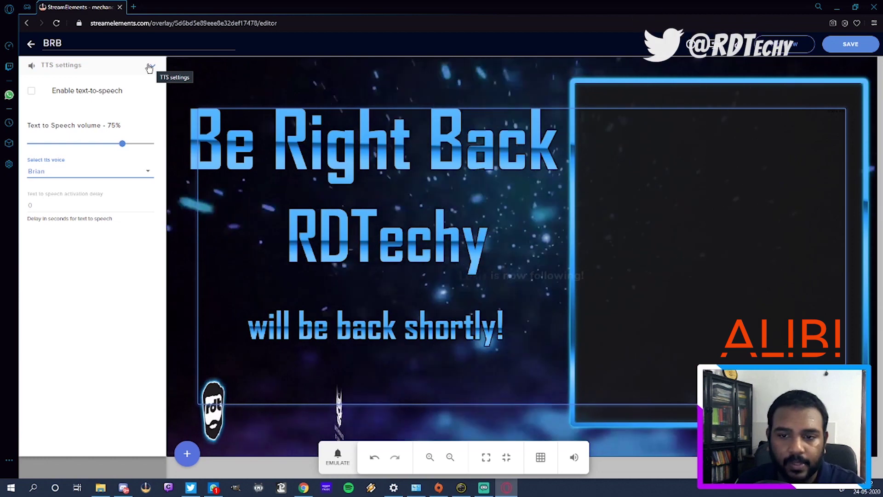
pyautogui.click(153, 69)
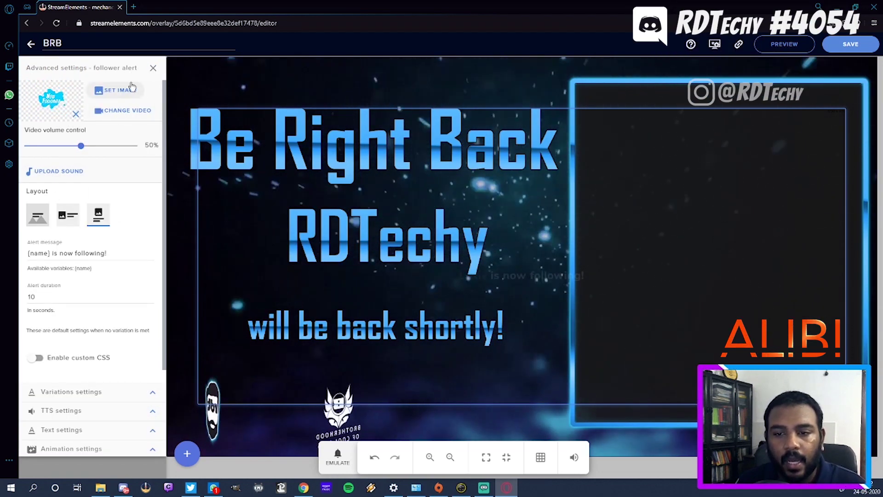
pyautogui.click(153, 68)
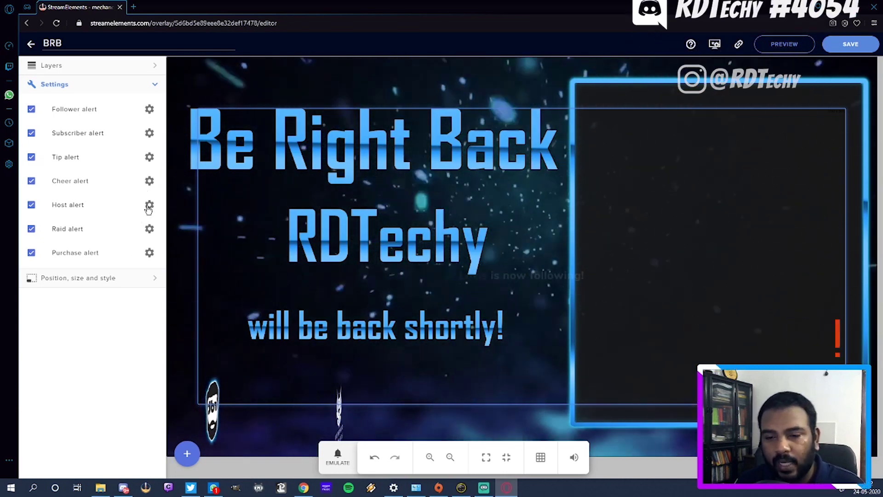
# - In the host alert's advanced settings, emulate a host event with 10 viewers
pyautogui.click(149, 206)
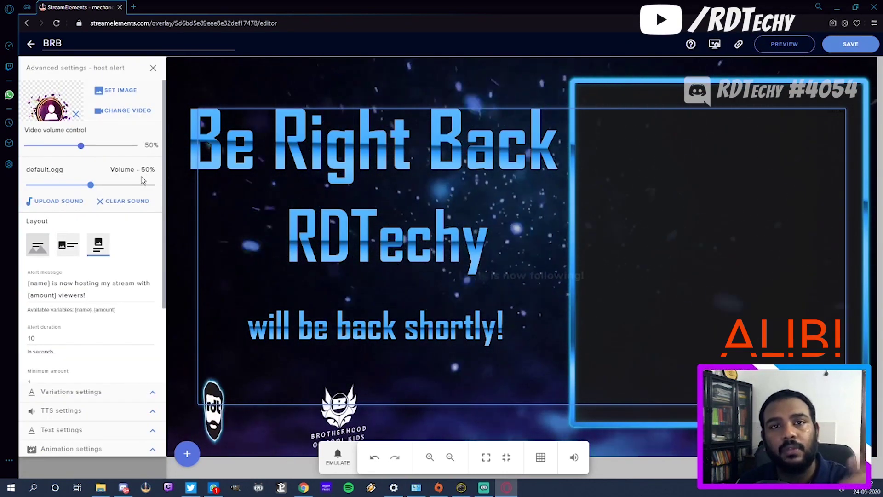
pyautogui.scroll(-2, 69, 216)
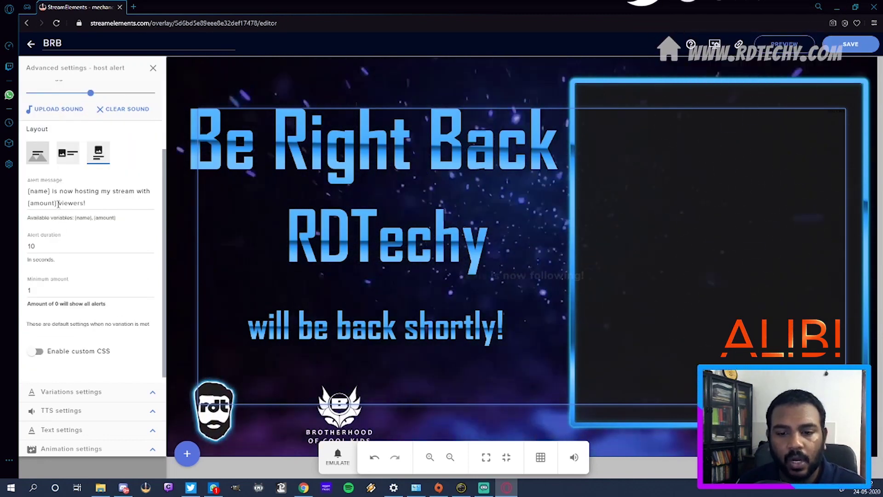
pyautogui.click(29, 191)
pyautogui.scroll(2, 92, 198)
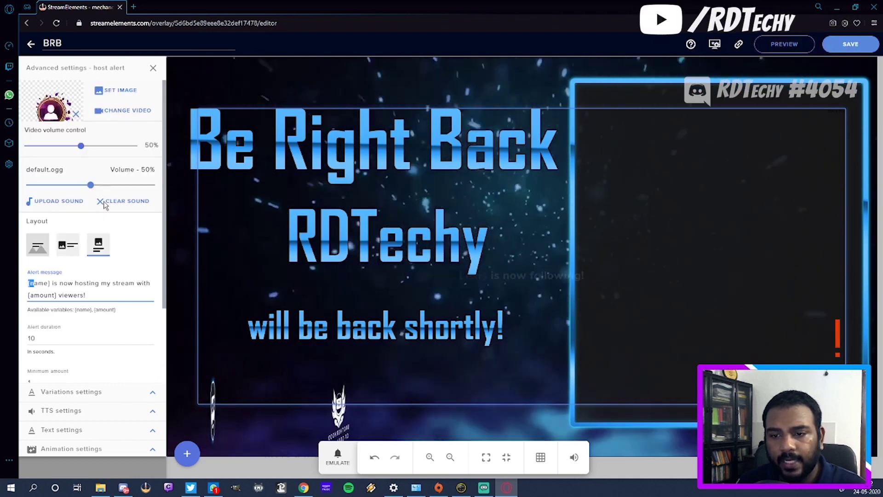
pyautogui.click(337, 457)
pyautogui.moveTo(368, 359)
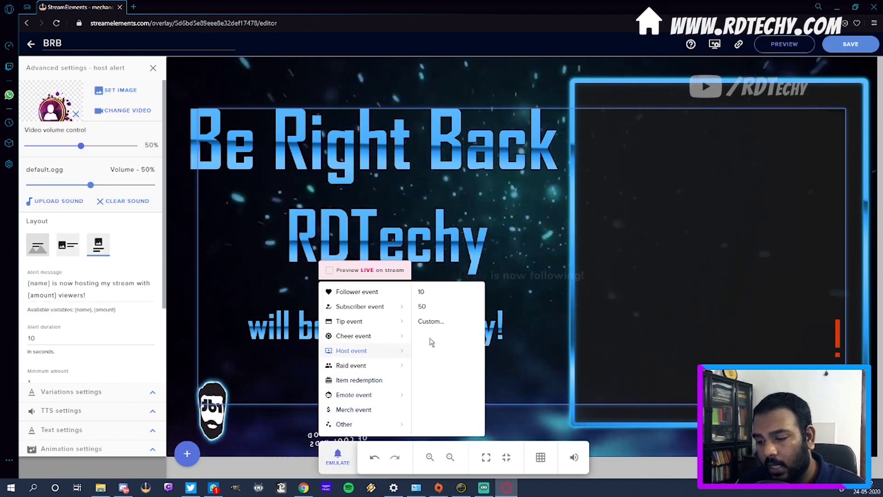
pyautogui.click(421, 292)
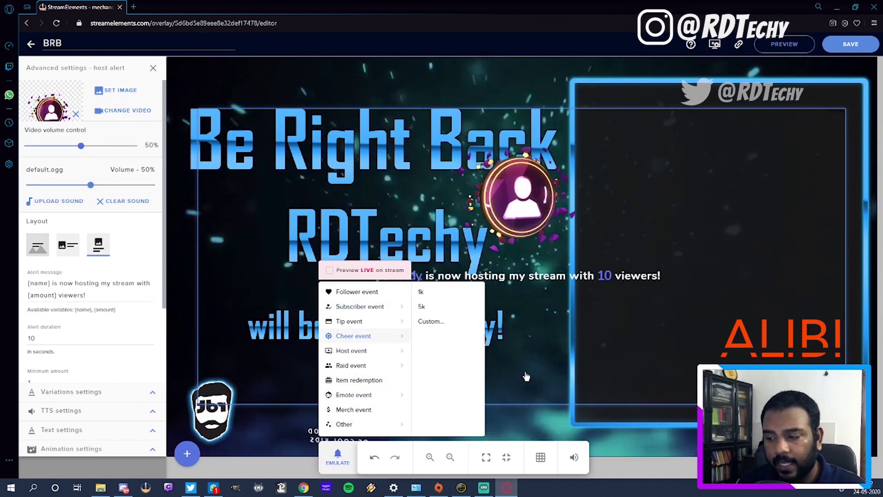
pyautogui.click(395, 277)
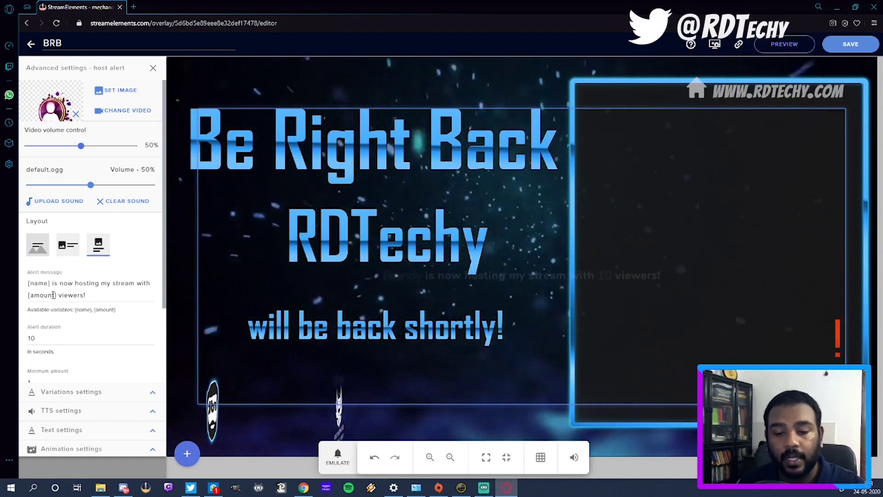
# - Replace 'viewers!' with 'bandits' in the host message and emulate a host event to preview it
pyautogui.moveTo(80, 294); pyautogui.dragTo(129, 300)
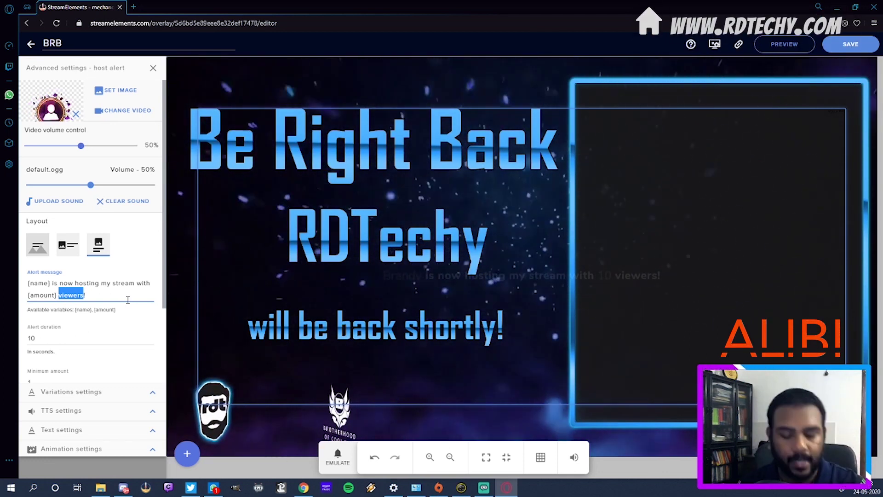
pyautogui.write('bandit')
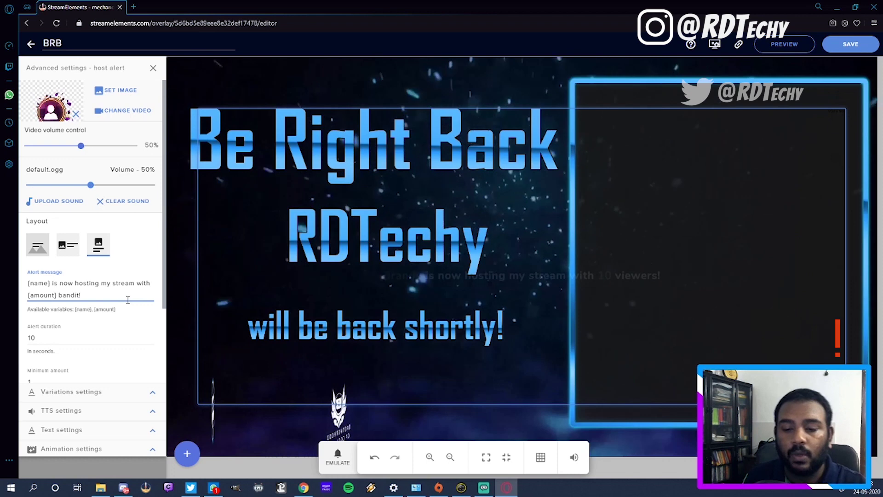
pyautogui.write('s')
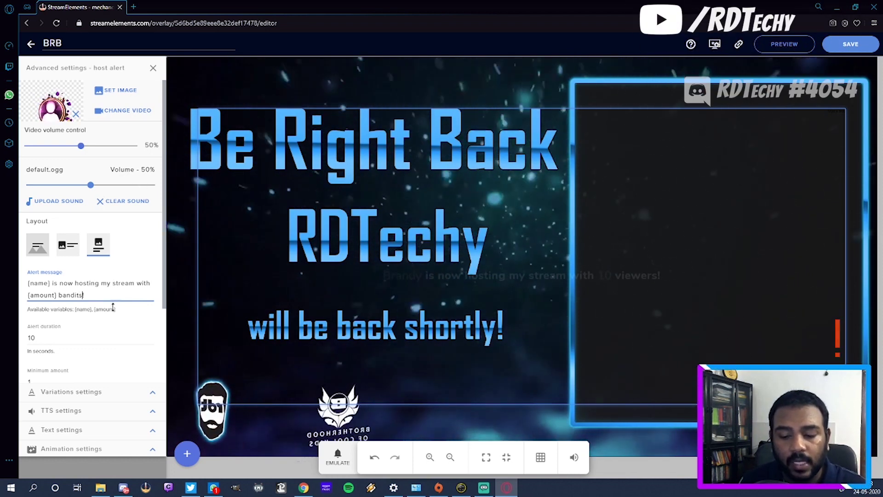
pyautogui.click(337, 457)
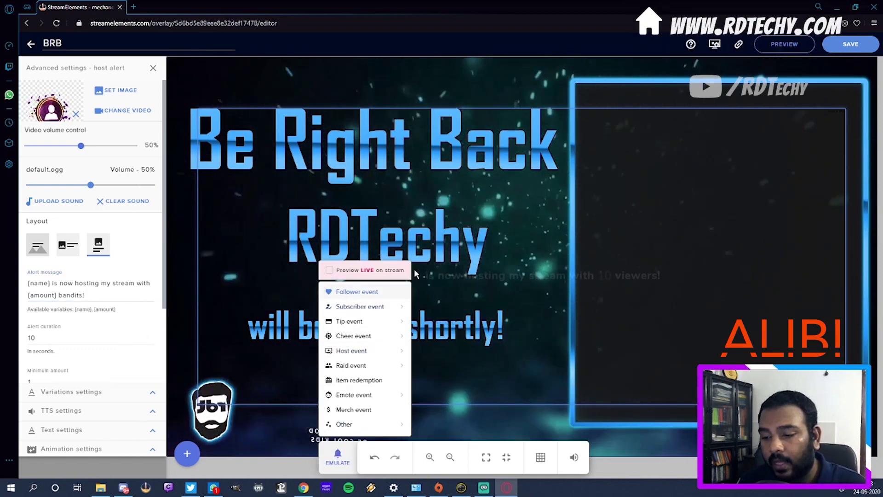
pyautogui.click(865, 69)
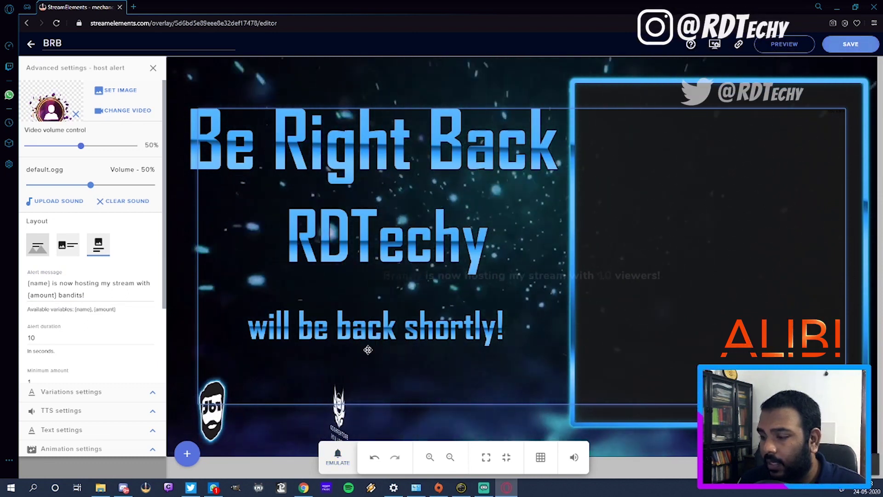
pyautogui.click(330, 463)
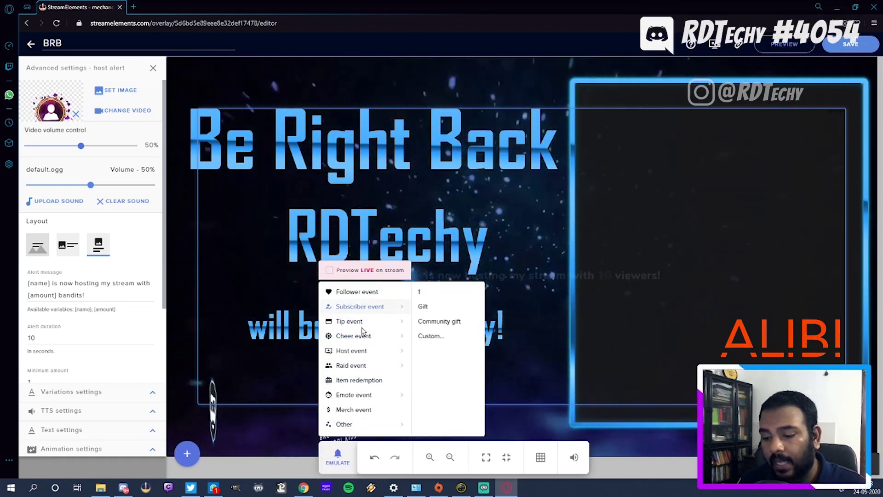
pyautogui.moveTo(359, 353)
pyautogui.click(435, 297)
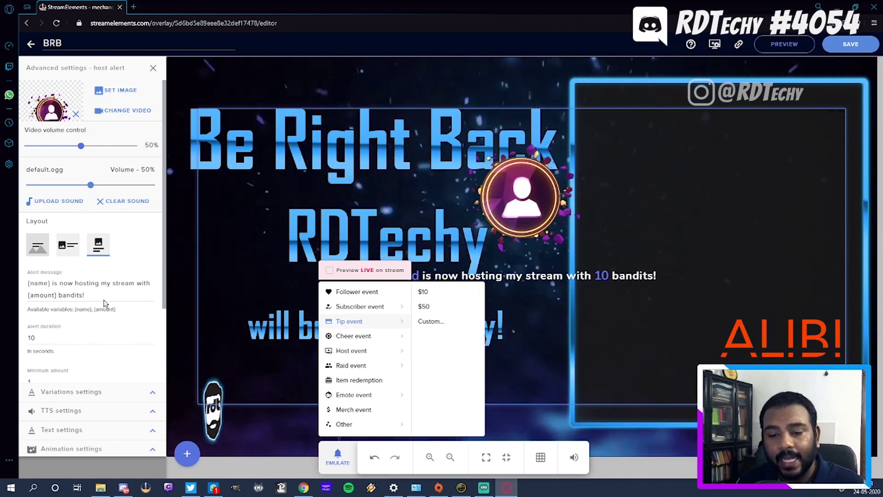
pyautogui.click(50, 282)
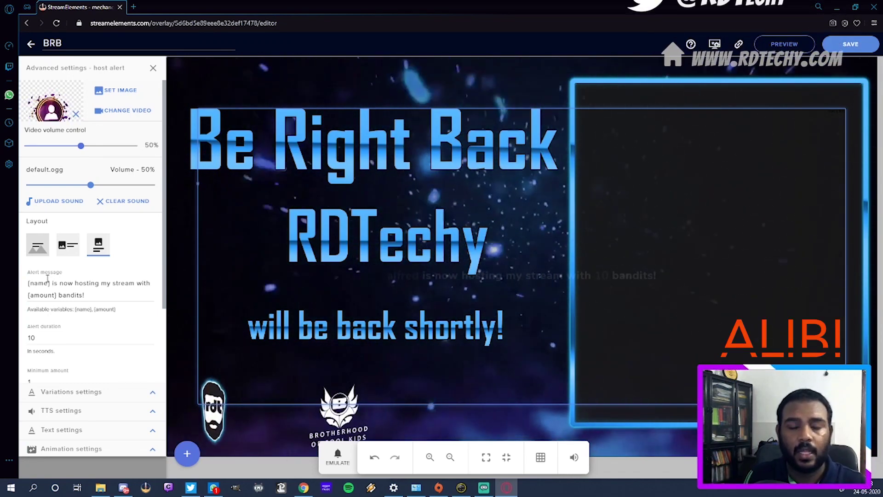
pyautogui.scroll(-2, 135, 326)
pyautogui.scroll(2, 133, 324)
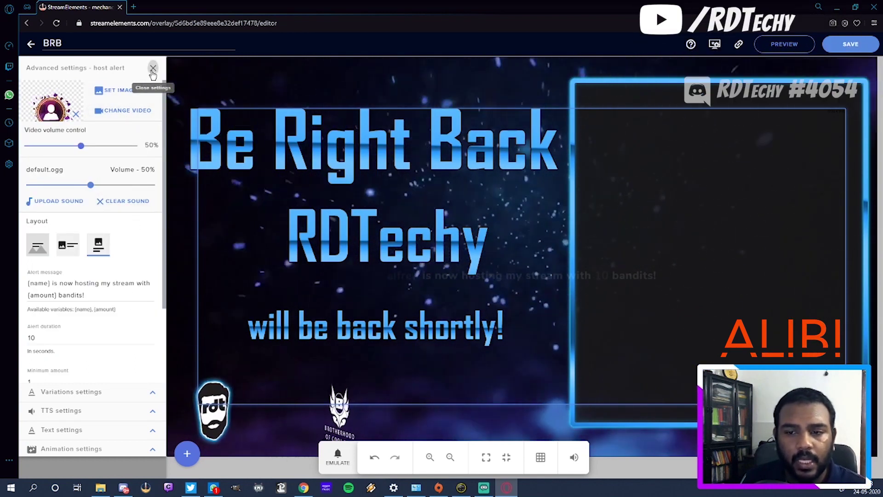
# - Close the host alert settings, view the purchase alert settings, then go back to My overlays
pyautogui.click(153, 68)
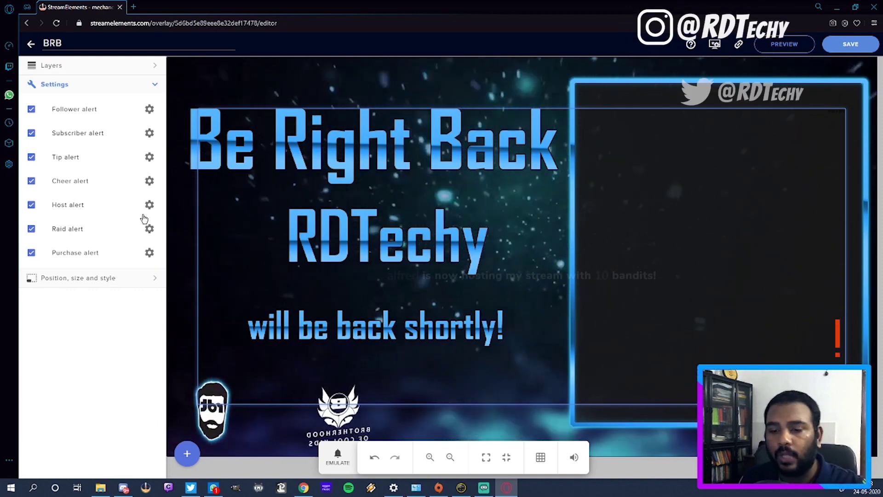
pyautogui.click(149, 253)
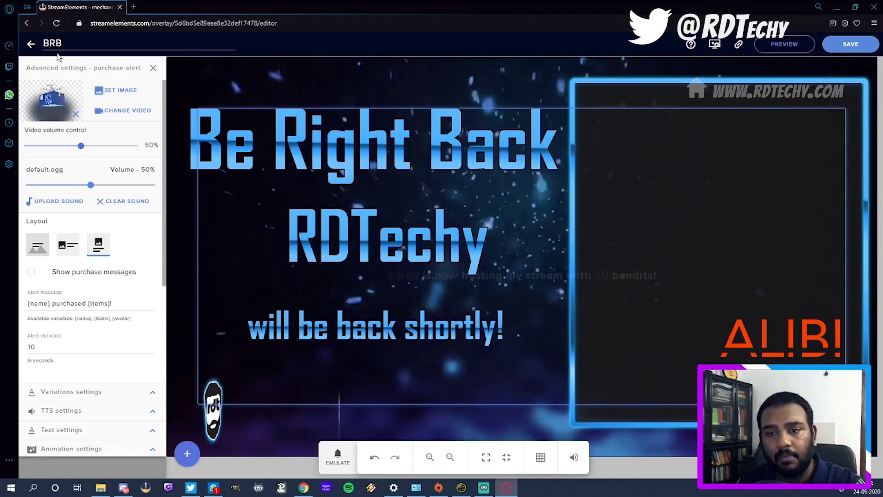
pyautogui.click(31, 43)
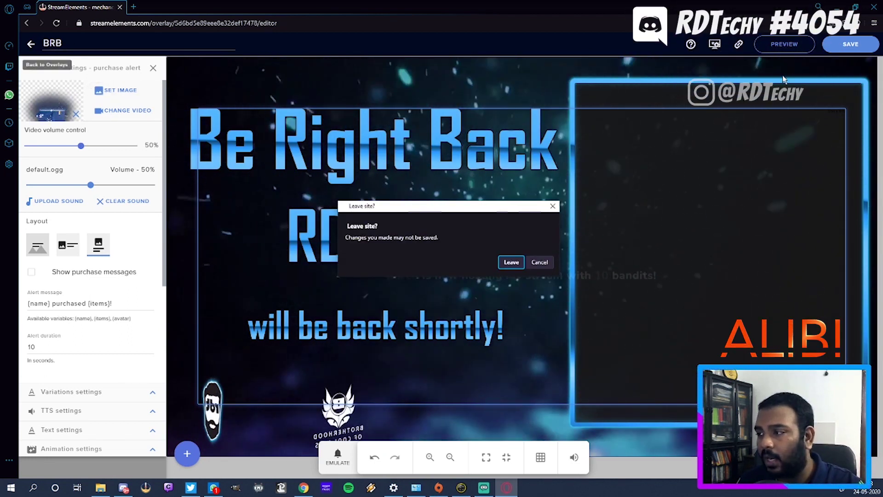
pyautogui.click(539, 262)
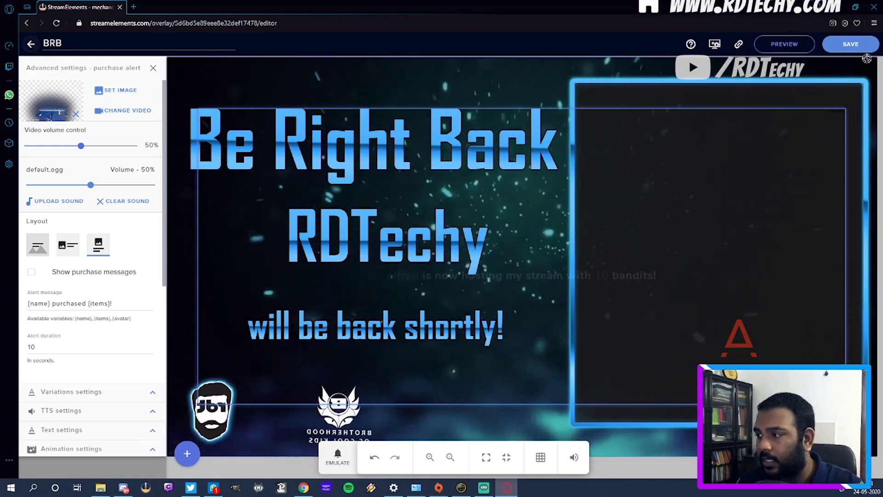
pyautogui.click(29, 43)
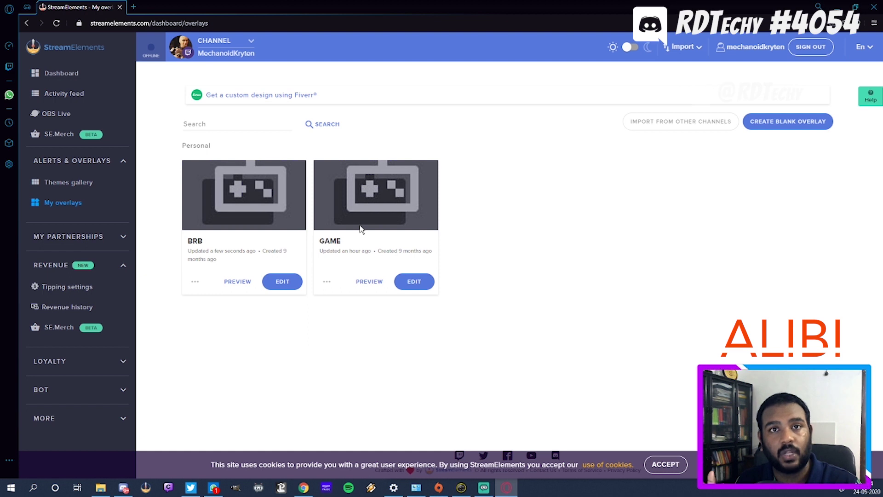
# - Create a blank 1080p overlay with an AlertBox widget centred on the canvas
pyautogui.click(774, 125)
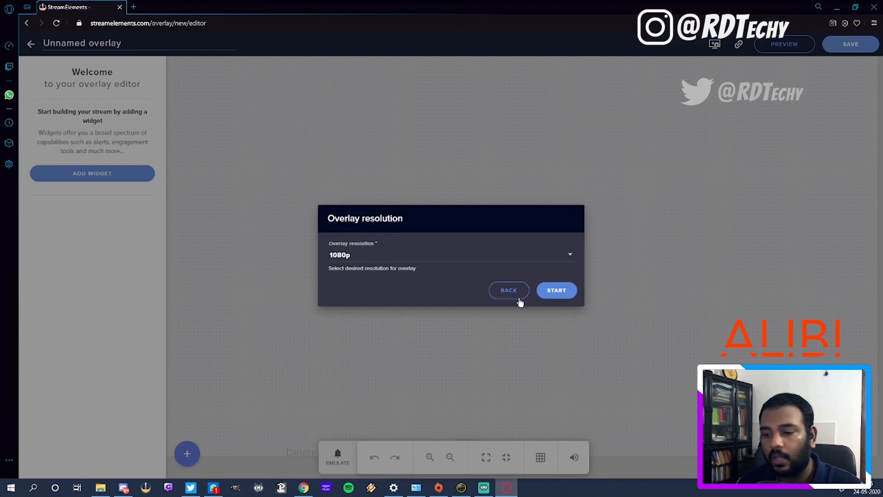
pyautogui.click(568, 293)
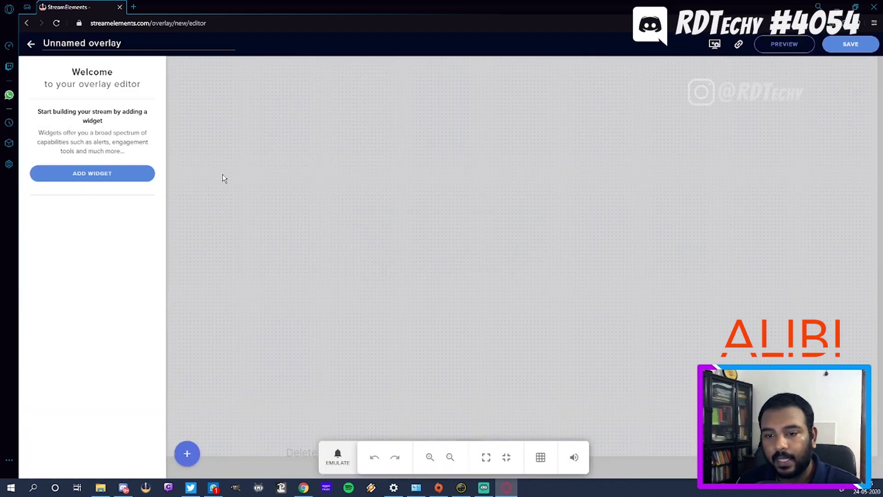
pyautogui.click(122, 174)
pyautogui.moveTo(213, 255)
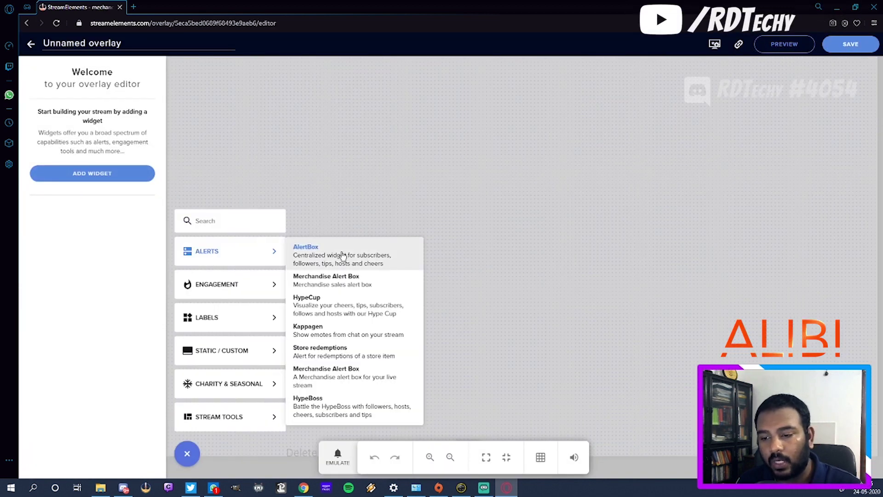
pyautogui.click(343, 256)
pyautogui.moveTo(303, 179); pyautogui.dragTo(507, 253)
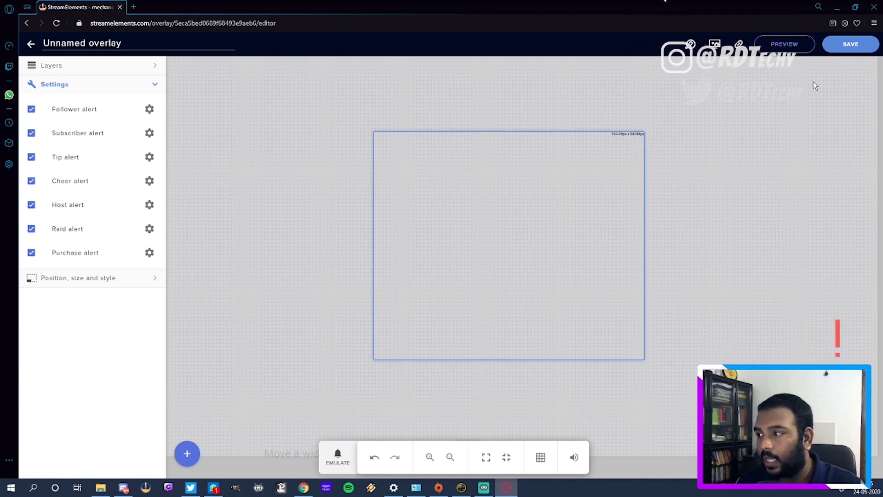
# - Save the new overlay under the name 'alert box'
pyautogui.click(851, 44)
pyautogui.click(466, 253)
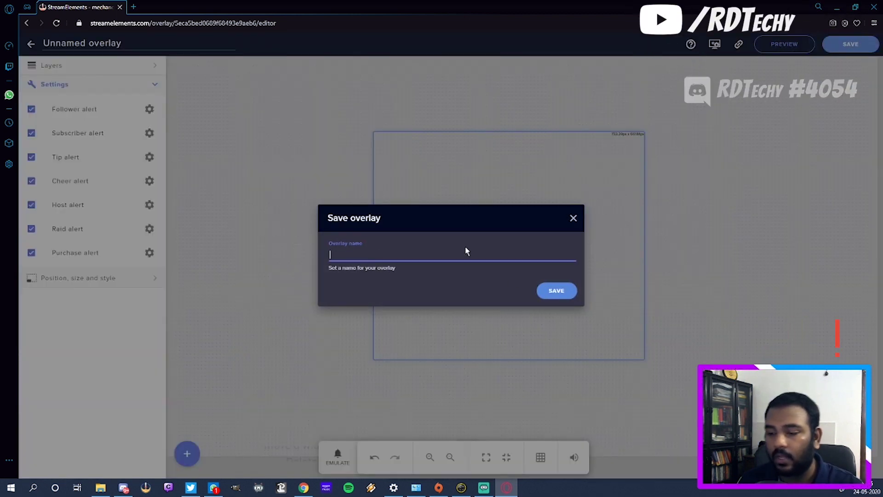
pyautogui.write('alert box')
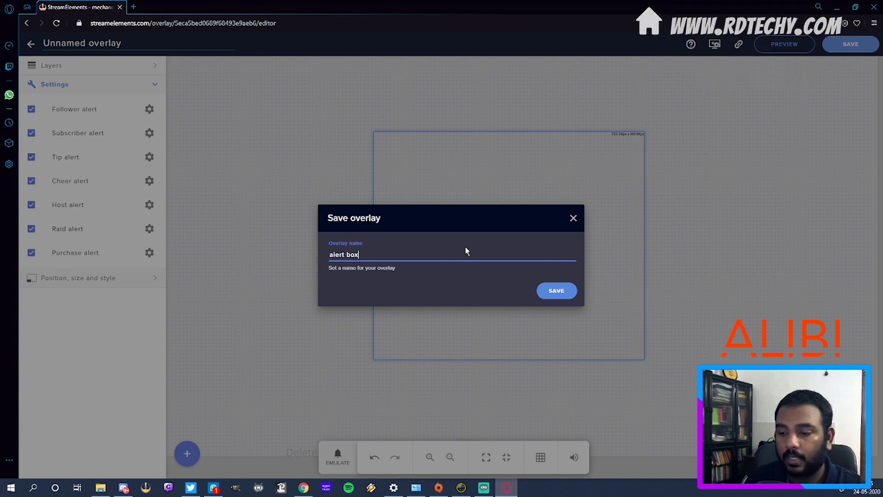
pyautogui.click(555, 292)
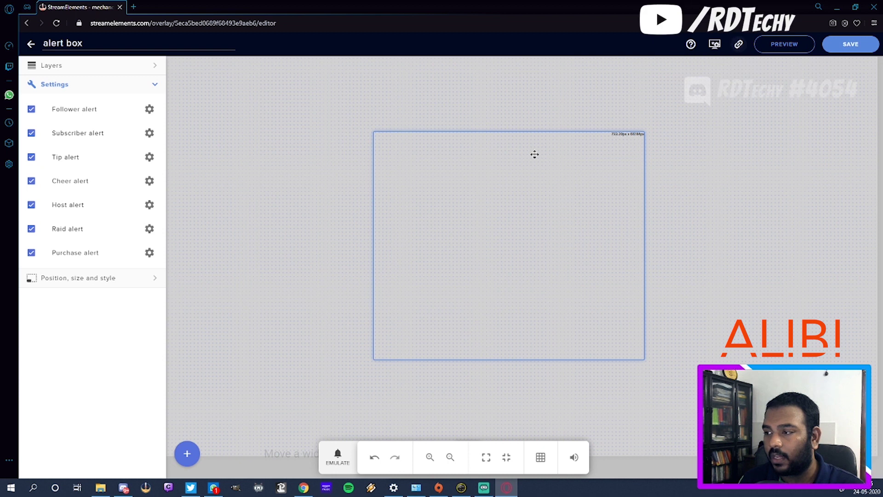
# - Paste the copied overlay URL into a new browser tab, then return to the editor
pyautogui.click(133, 7)
pyautogui.press('Escape')
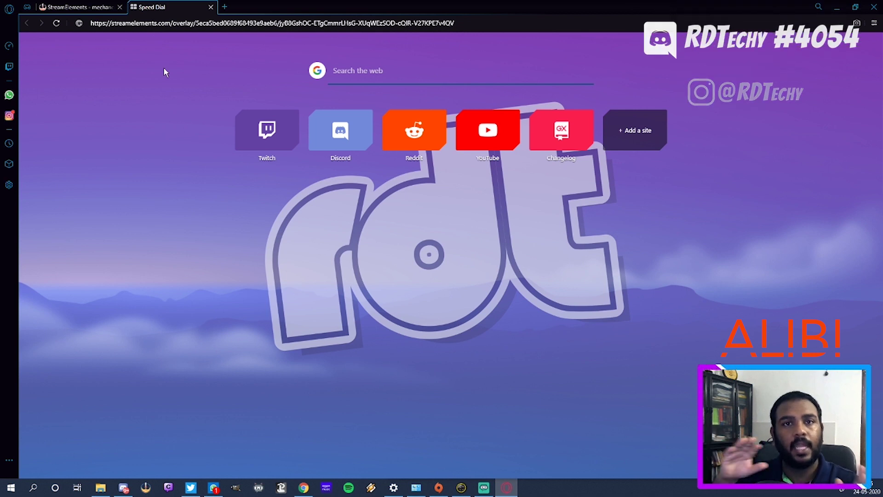
pyautogui.click(75, 7)
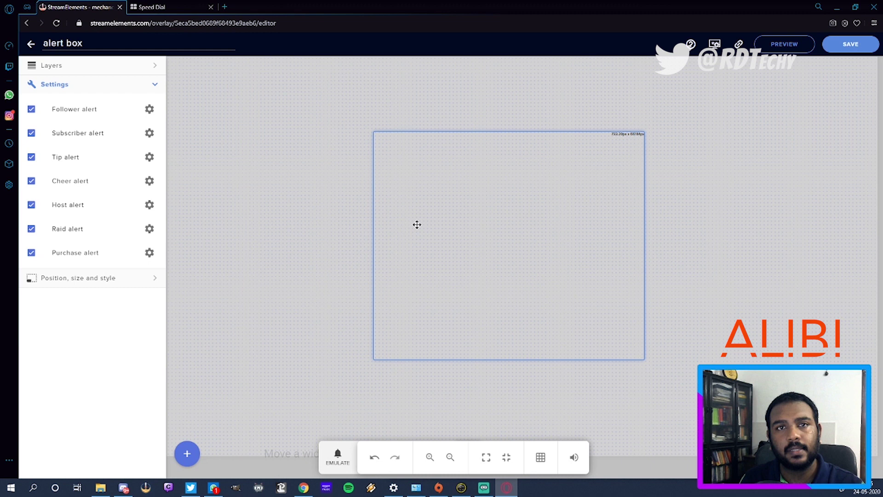